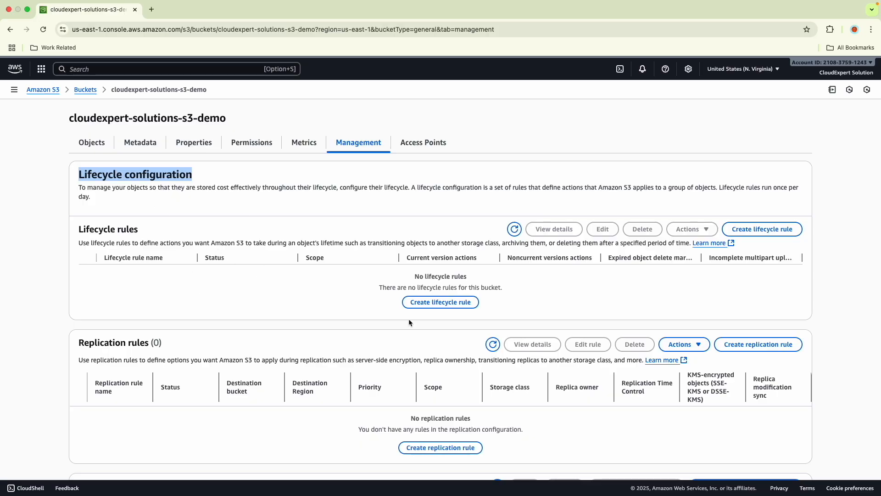
- Start a lifecycle rule for the bucket named CES-Demo-Lifecycle-rule and set its scope to all objects in the bucket
left_click(428, 304)
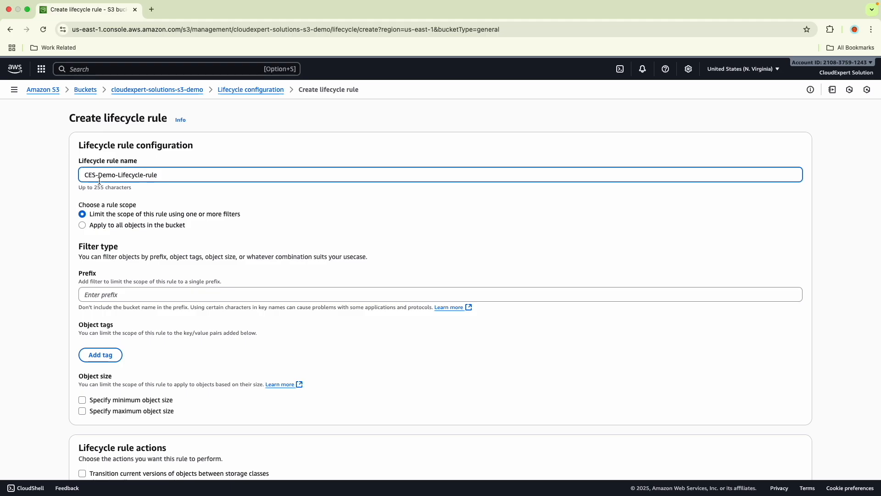
scroll(151, 184, "down", 1)
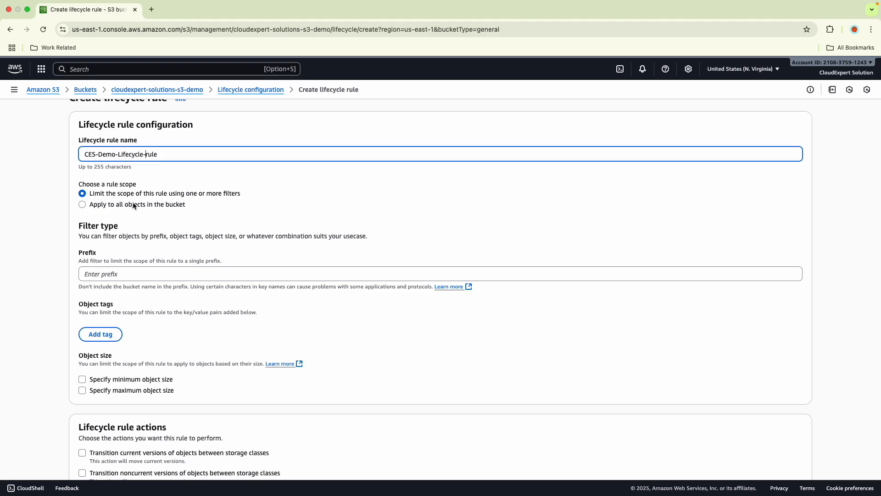
left_click(83, 204)
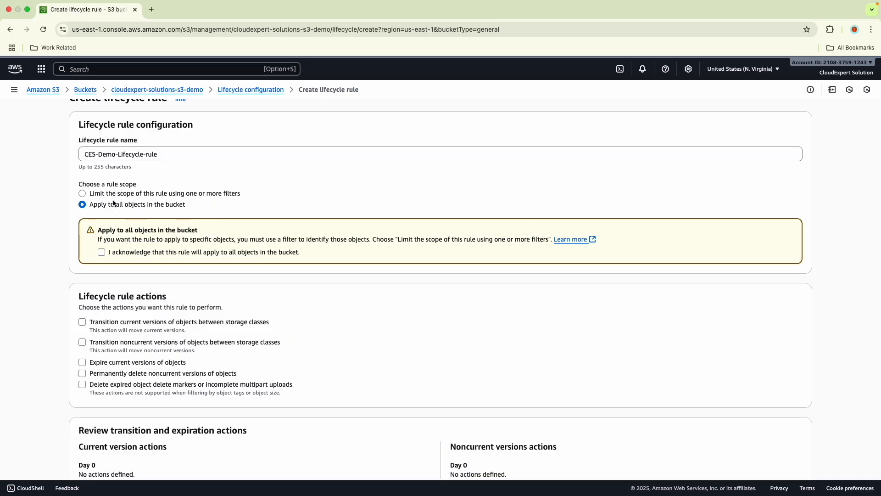
left_click(82, 194)
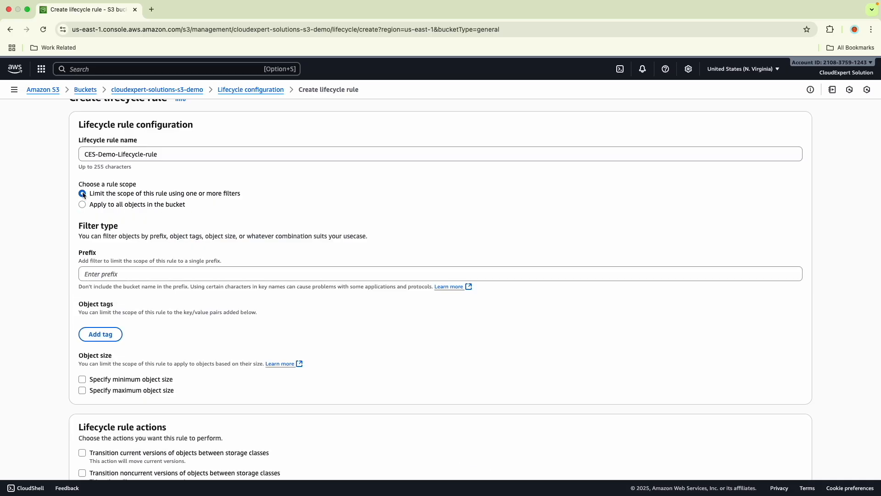
left_click(100, 273)
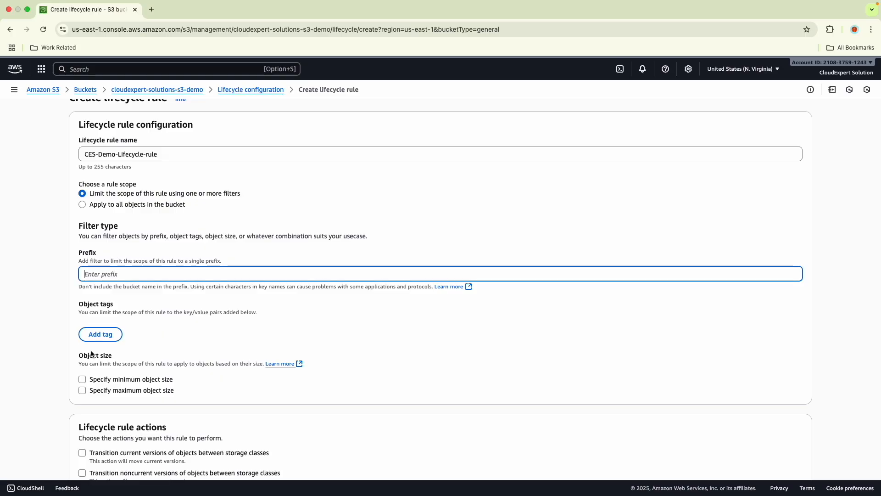
left_click(82, 205)
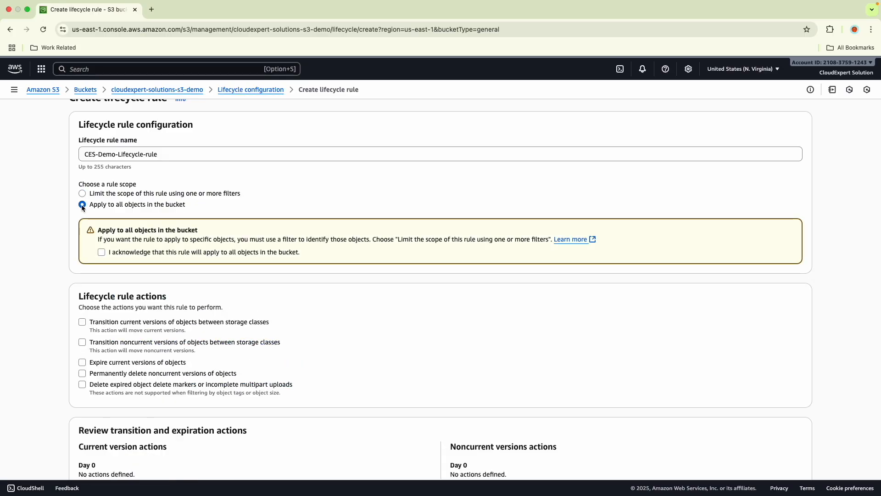
- Enable transitioning current object versions between storage classes and acknowledge the per-request transition cost
scroll(162, 236, "down", 3)
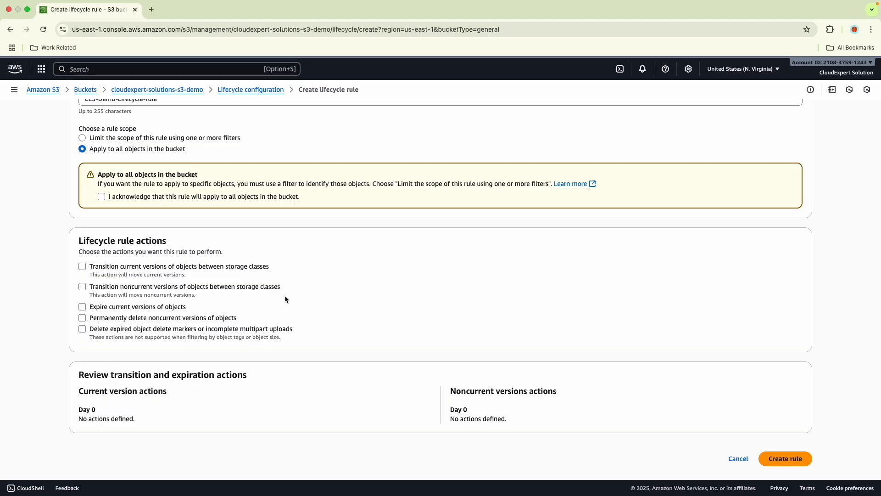
left_click(82, 267)
scroll(123, 243, "down", 2)
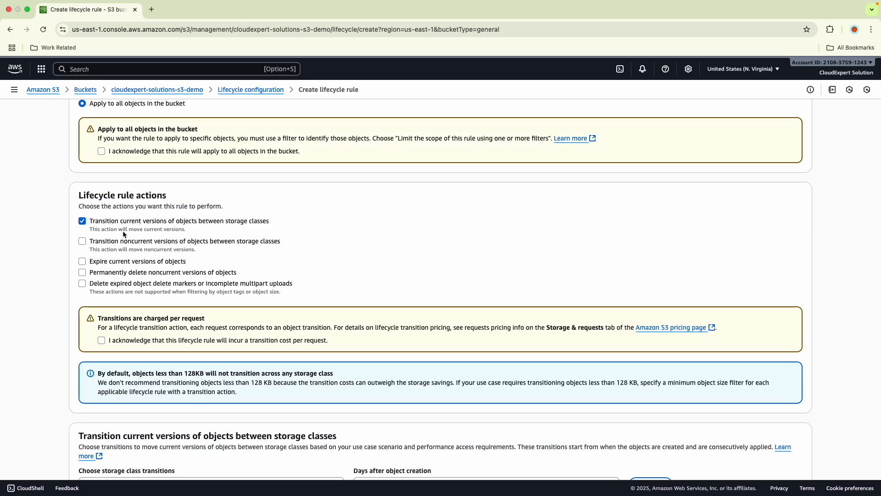
left_click(102, 340)
- Set the first transition to move current versions to Standard-IA 30 days after object creation
scroll(104, 332, "down", 2)
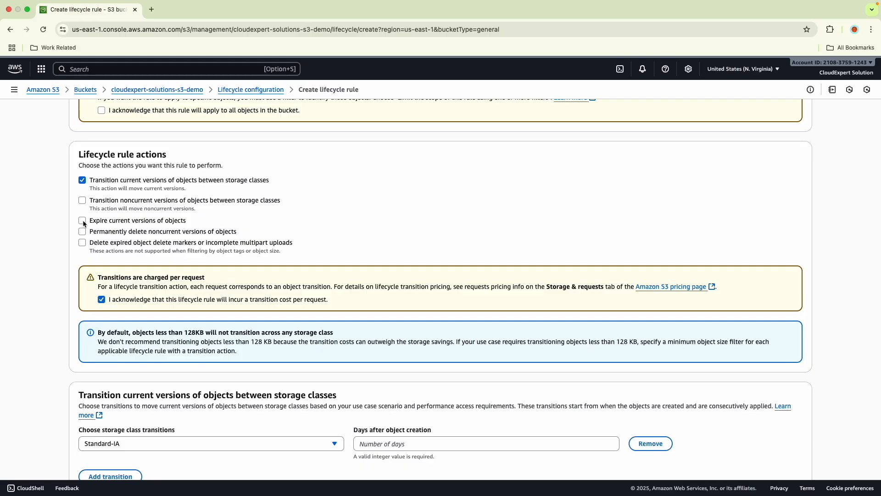
scroll(98, 324, "down", 2)
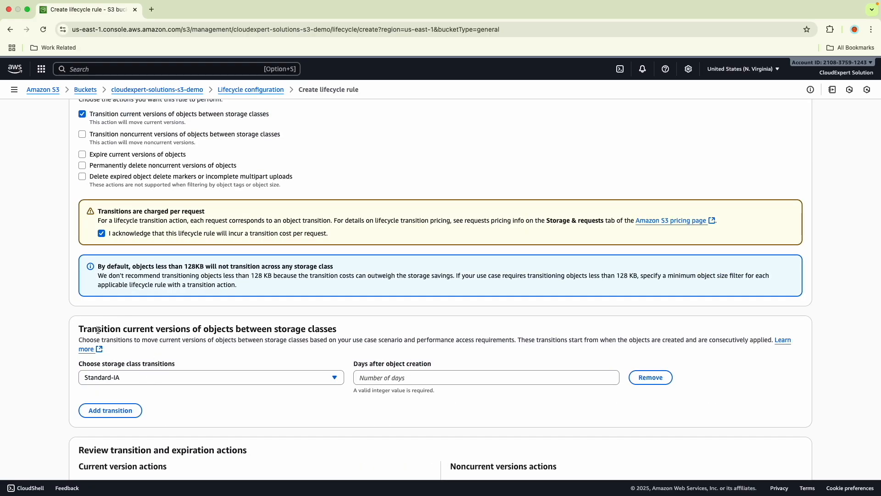
left_click(119, 379)
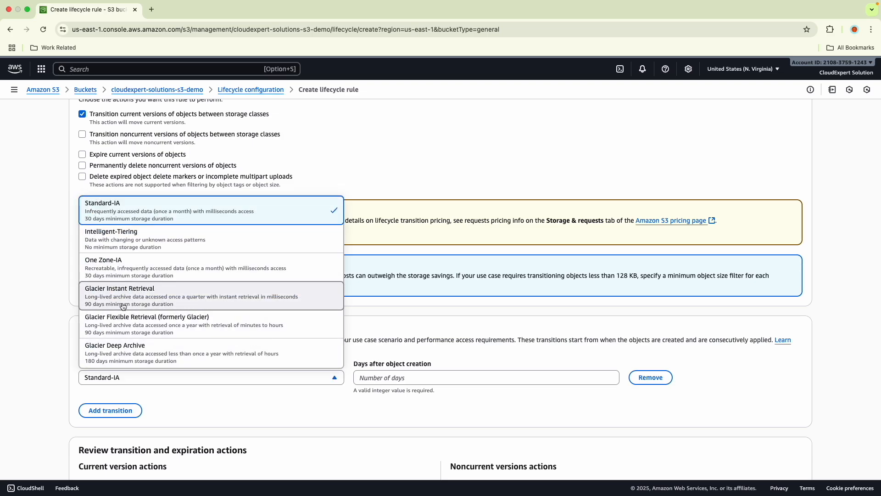
left_click(177, 399)
left_click(370, 374)
type("30")
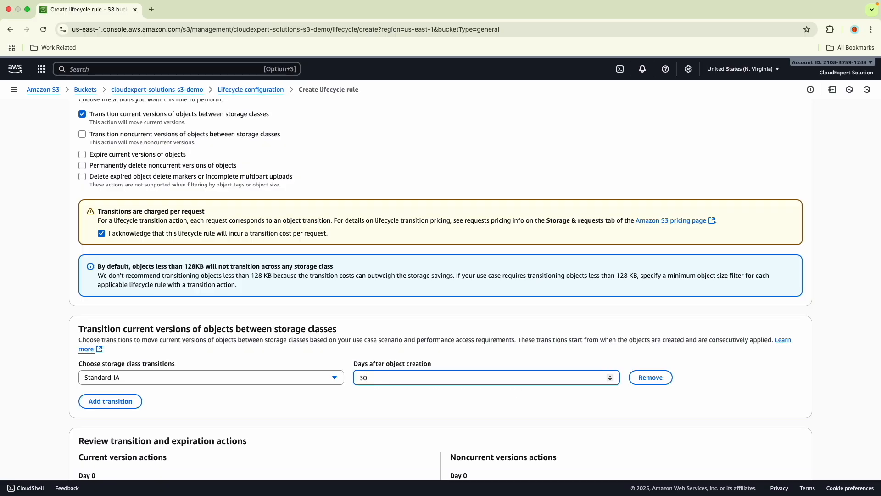
scroll(318, 387, "down", 1)
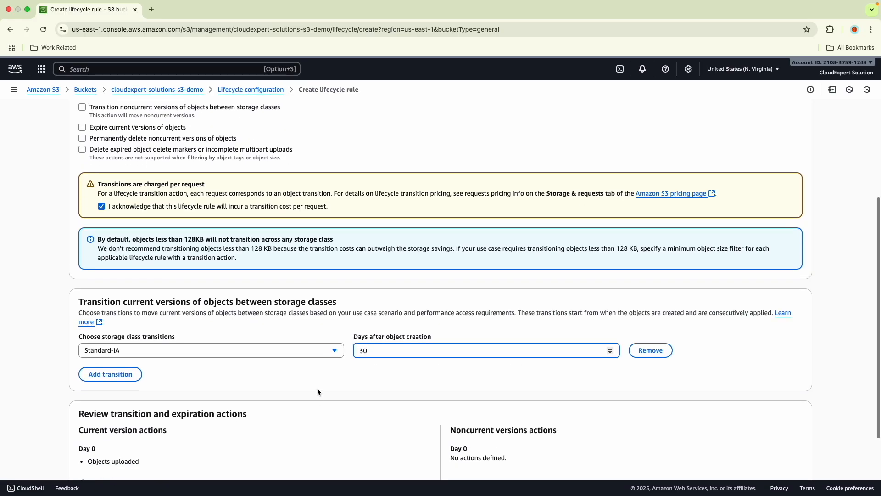
- Add a second transition to Glacier Deep Archive and set it to 30 days after object creation
left_click(115, 365)
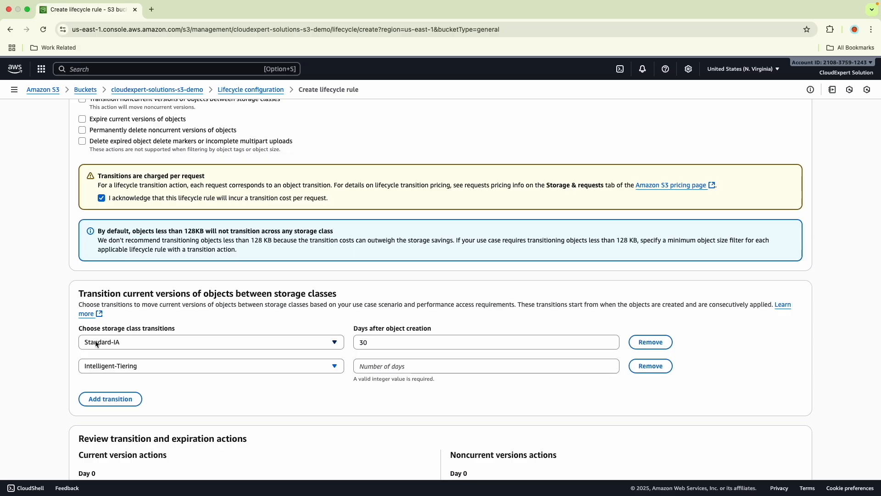
left_click(105, 367)
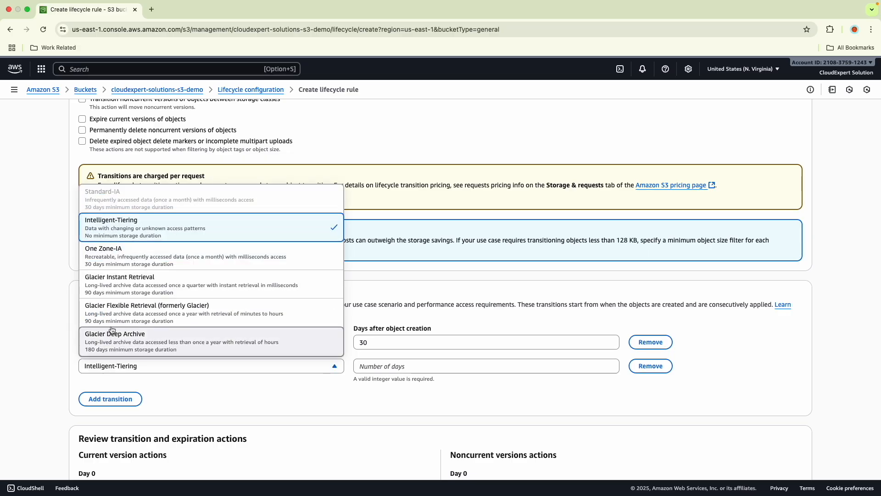
left_click(108, 346)
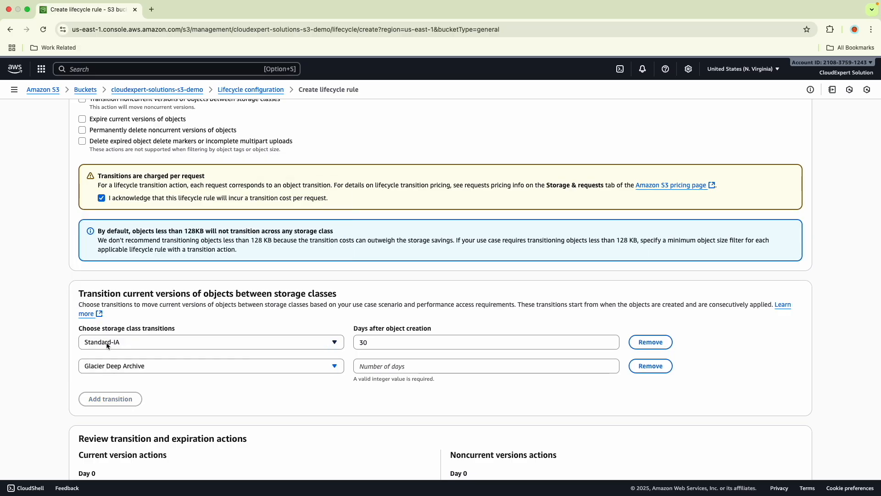
left_click(371, 366)
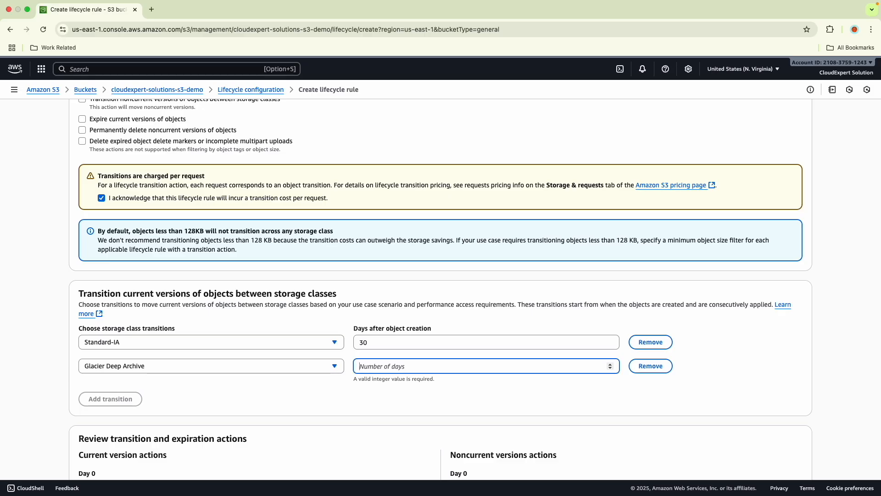
type("30")
left_click(331, 412)
- Enable expiration of current object versions and set it to 180 days after object creation
scroll(332, 412, "up", 1)
scroll(131, 205, "up", 1)
left_click(83, 166)
scroll(135, 256, "down", 7)
left_click(153, 325)
type("180")
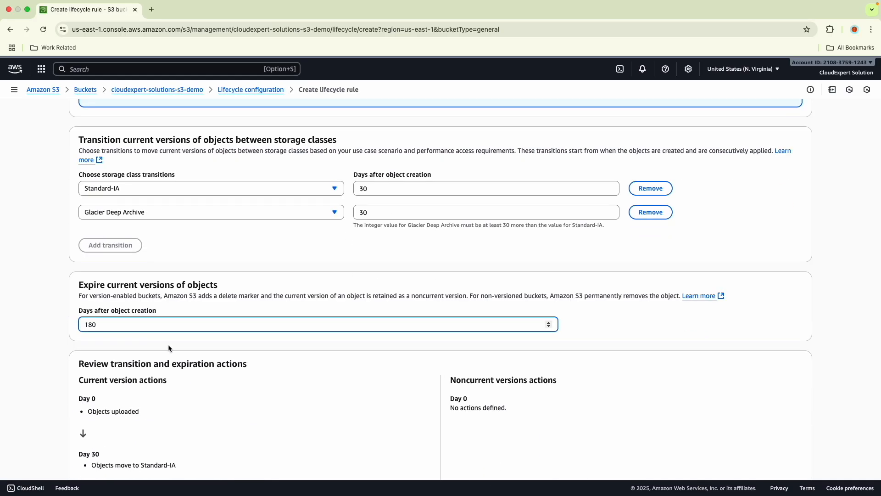
scroll(119, 306, "up", 9)
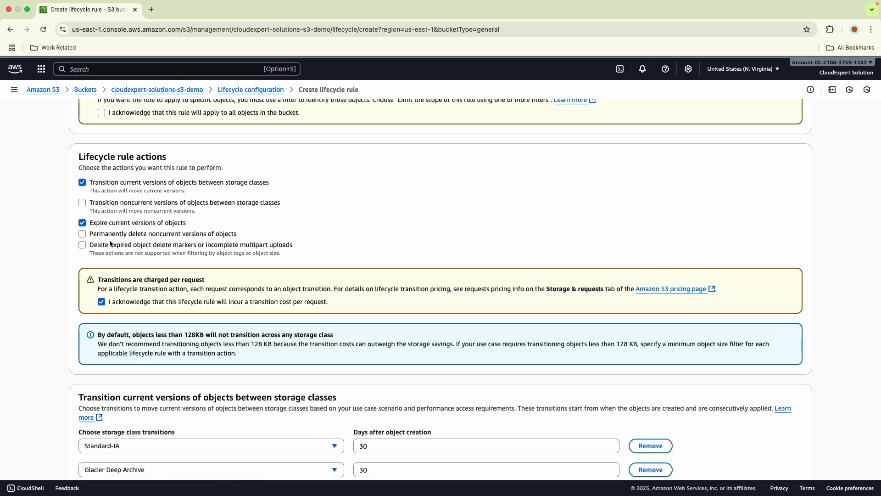
scroll(110, 243, "down", 8)
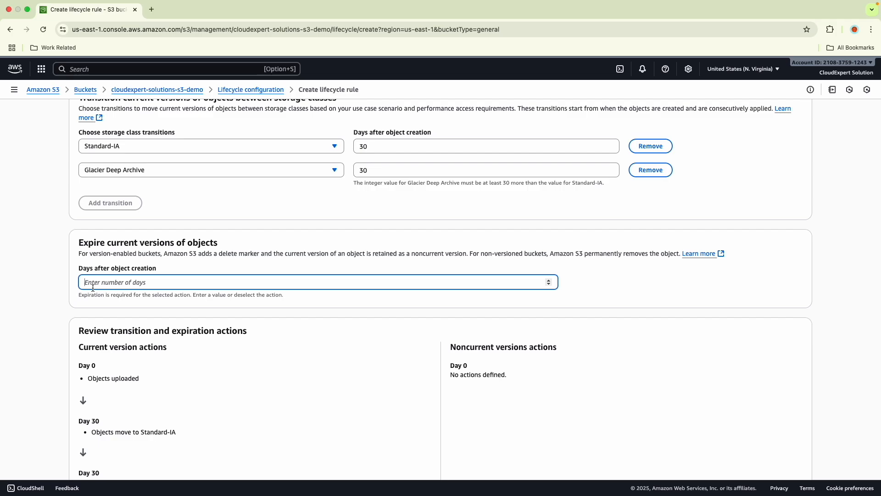
left_click(92, 284)
type("180")
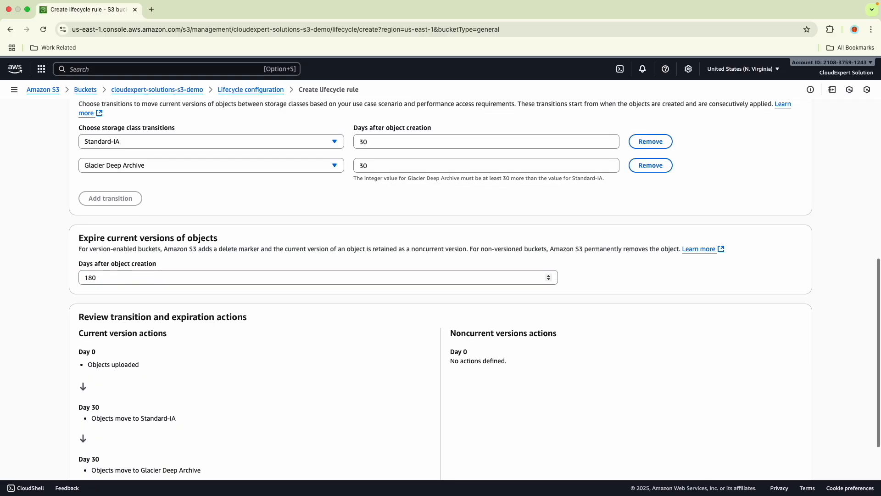
- Review the transition and expiration actions and try to create the lifecycle rule
scroll(111, 265, "down", 3)
left_click_drag(79, 211, 109, 360)
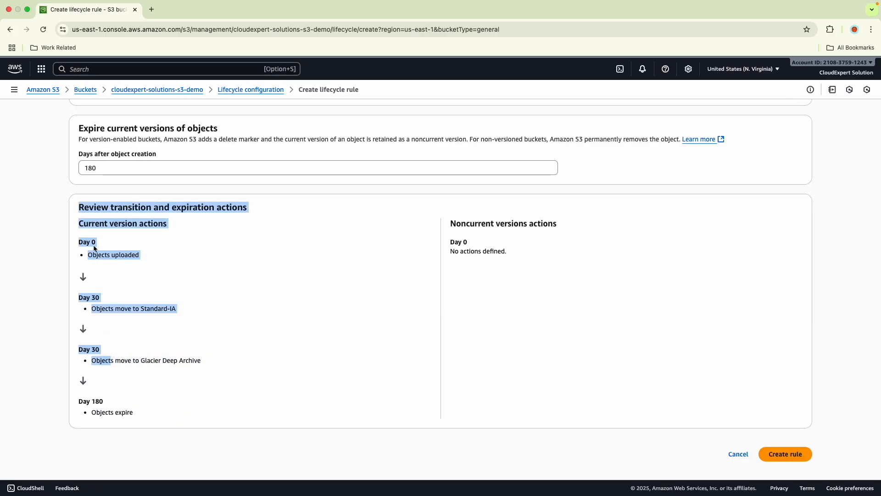
left_click_drag(94, 249, 79, 240)
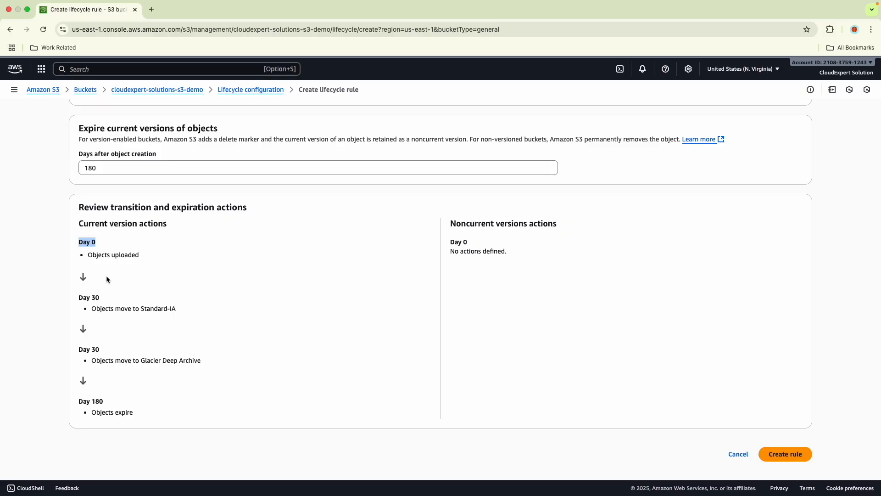
left_click(783, 454)
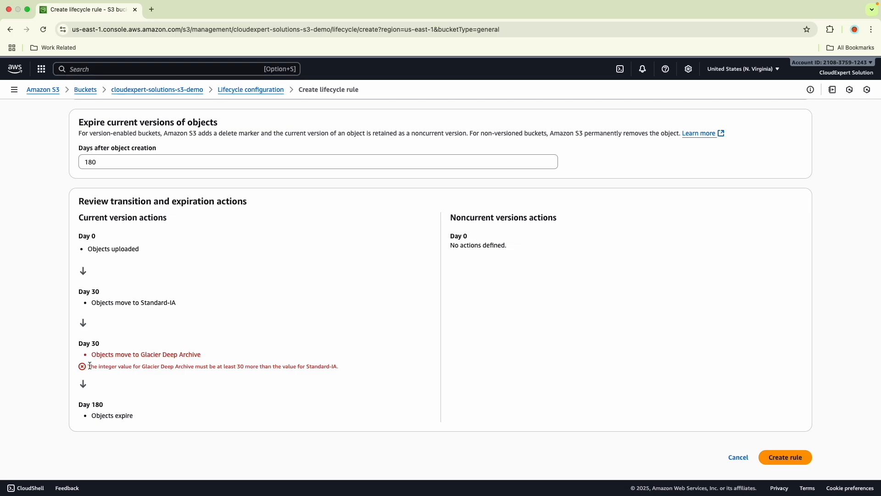
left_click_drag(91, 366, 205, 374)
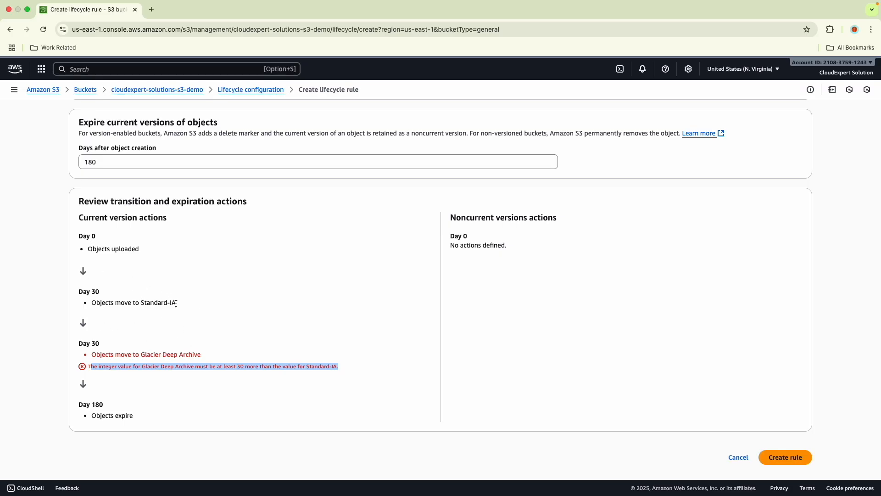
- Change the Glacier Deep Archive transition to 60 days after object creation
scroll(142, 298, "up", 4)
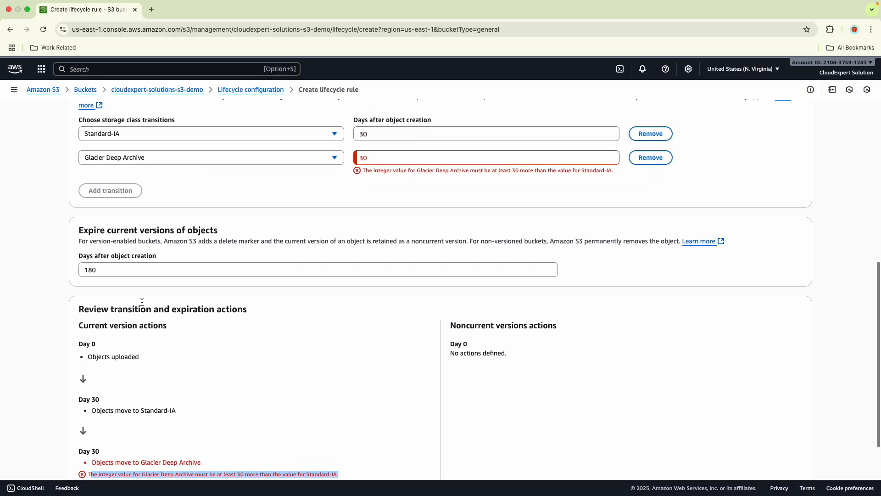
left_click(375, 212)
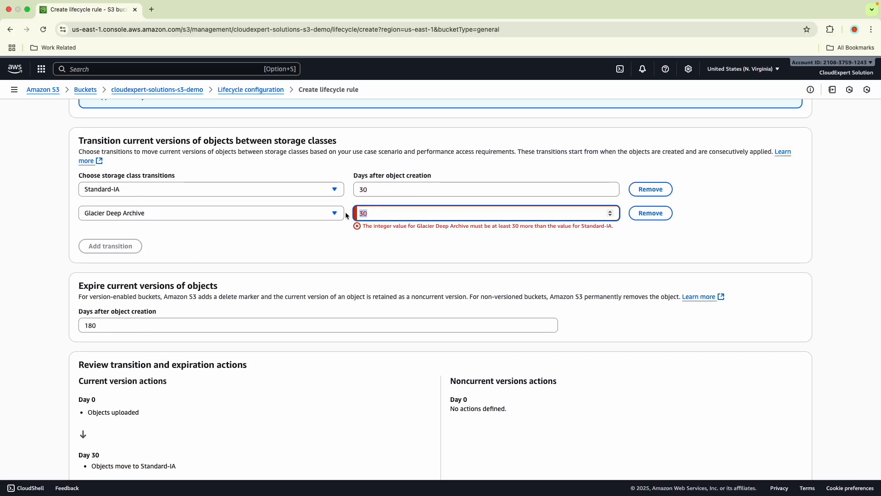
type("60")
- Review the day-by-day timeline of the rule's current version actions, from upload through both transitions to expiration
scroll(79, 244, "down", 4)
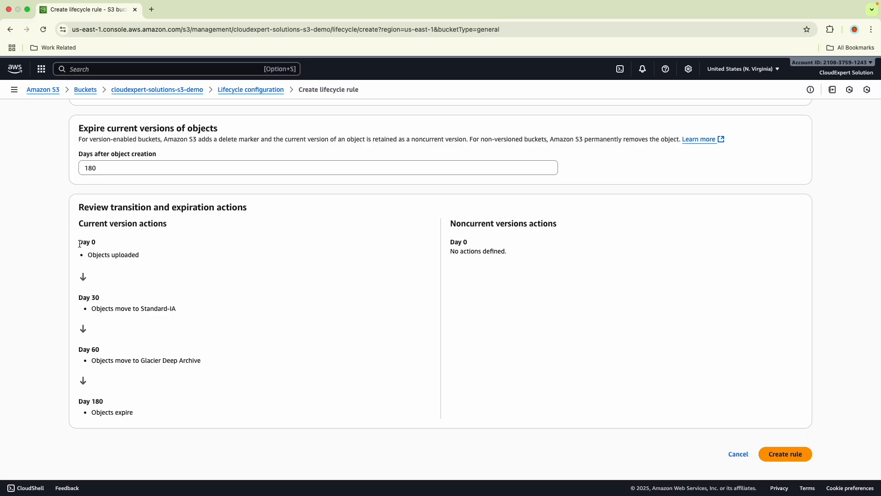
mouse_move(79, 243)
left_mouse_down()
mouse_move(98, 239)
mouse_move(98, 255)
mouse_move(87, 255)
left_mouse_up()
left_click_drag(79, 298, 83, 298)
left_click_drag(178, 309, 133, 308)
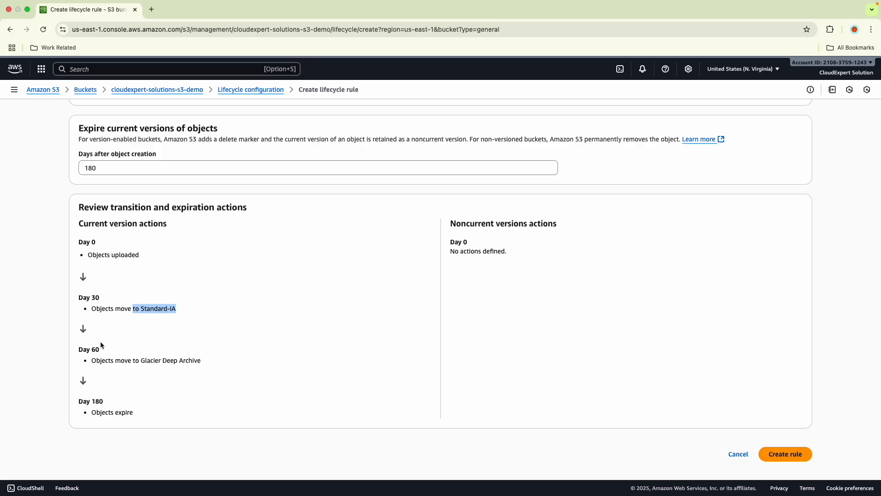
left_click_drag(101, 350, 83, 350)
left_click_drag(202, 362, 145, 362)
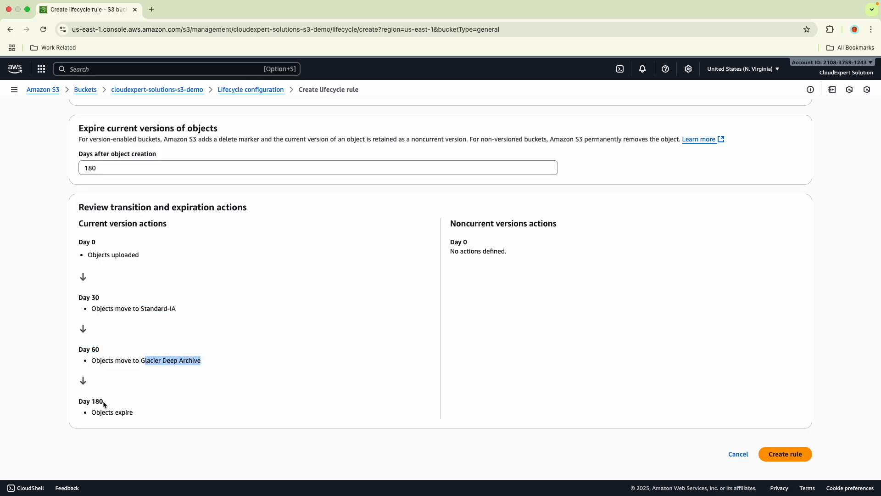
left_click_drag(108, 400, 86, 401)
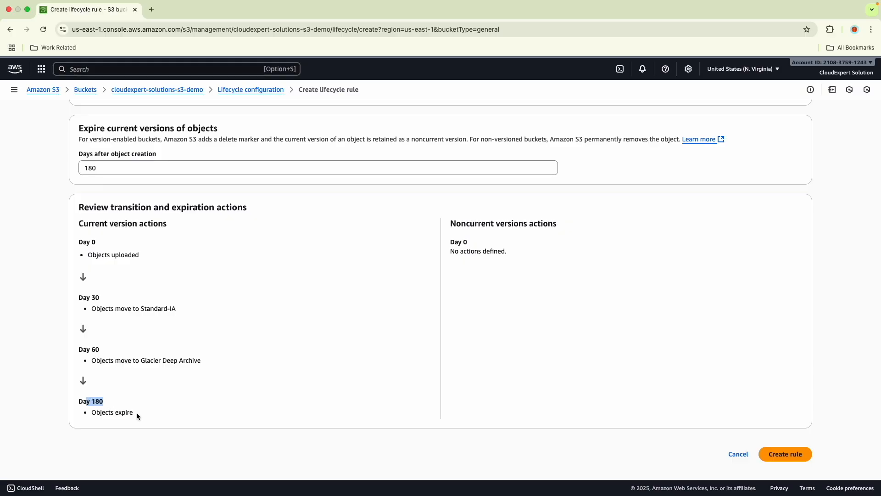
- Acknowledge that the rule applies to all objects in the bucket and create the lifecycle rule
left_click(807, 447)
left_click(102, 221)
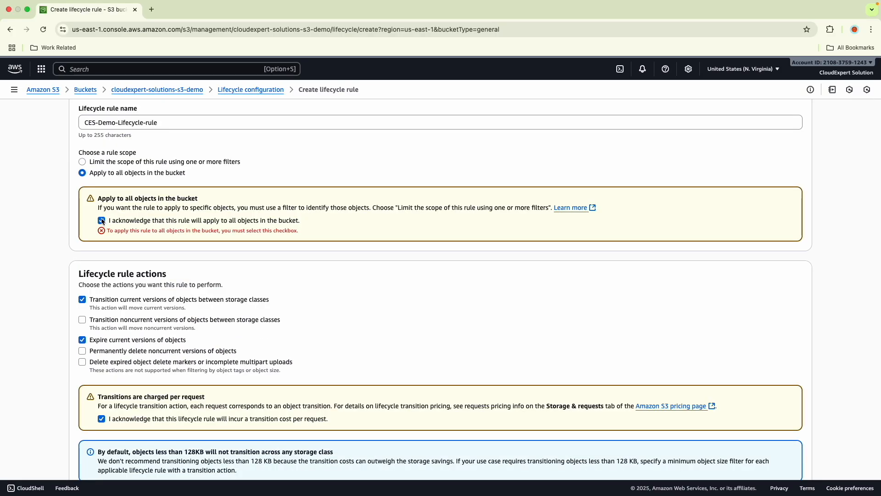
scroll(101, 224, "down", 15)
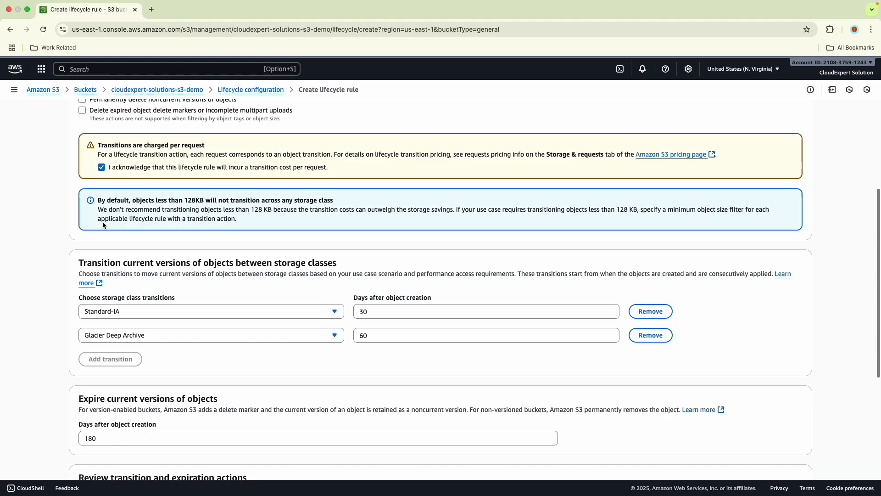
left_click(776, 459)
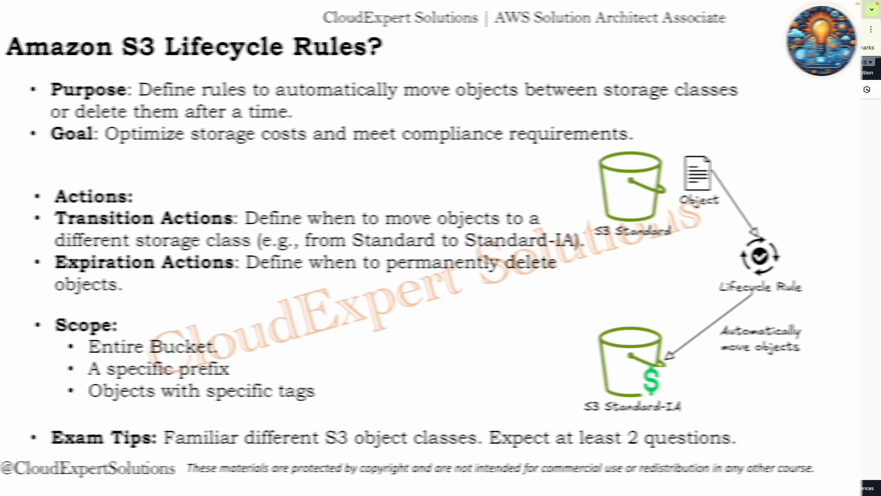
key("Right")
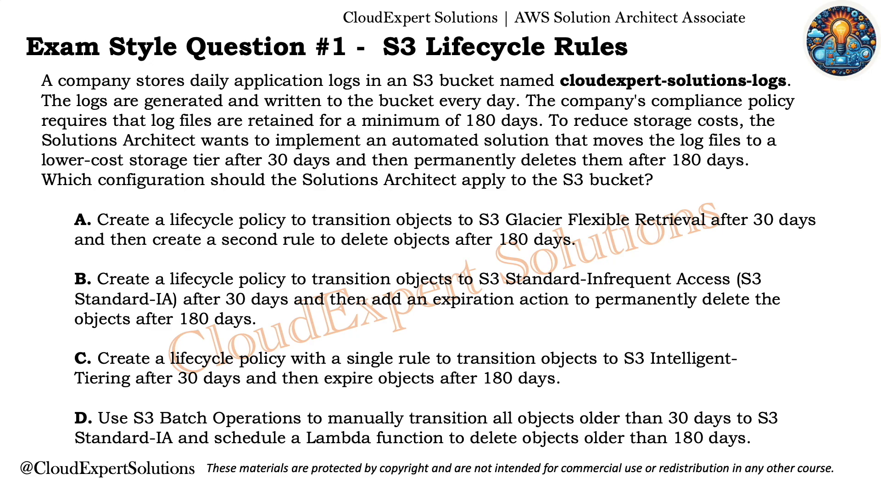